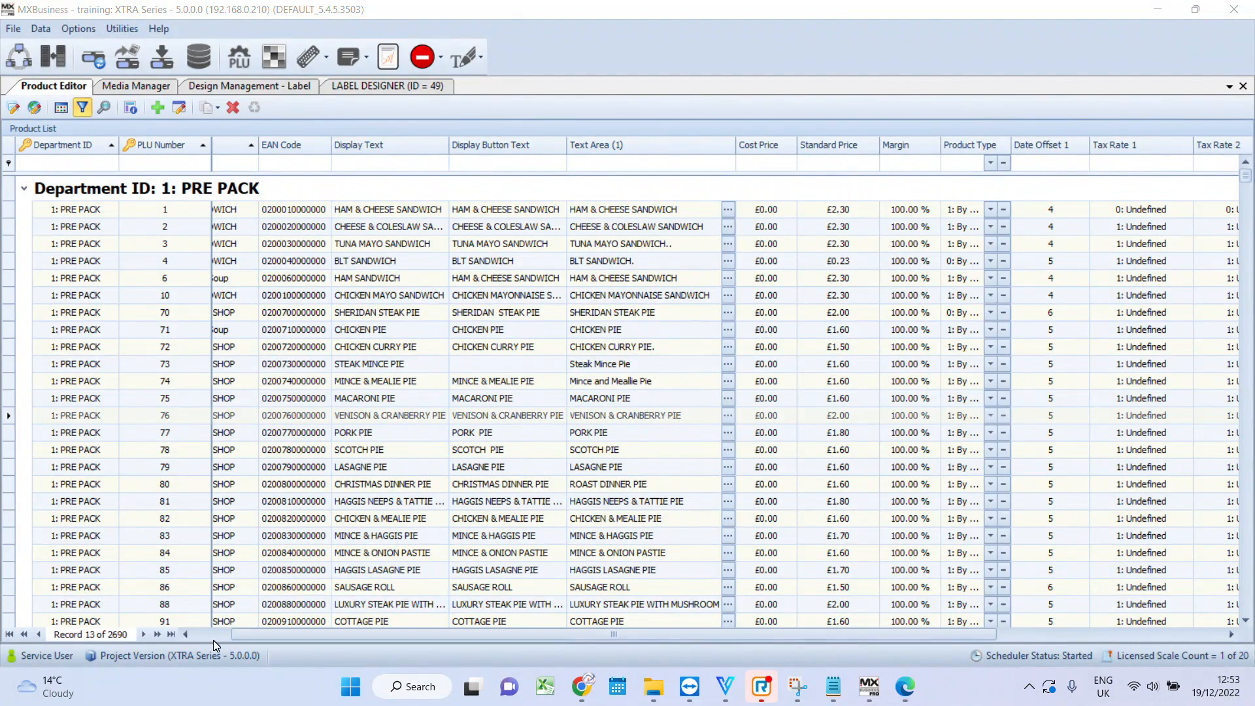
# - Open the label design manager to review the available label designs, then return to the product list
pyautogui.hscroll(-2, 213, 640)
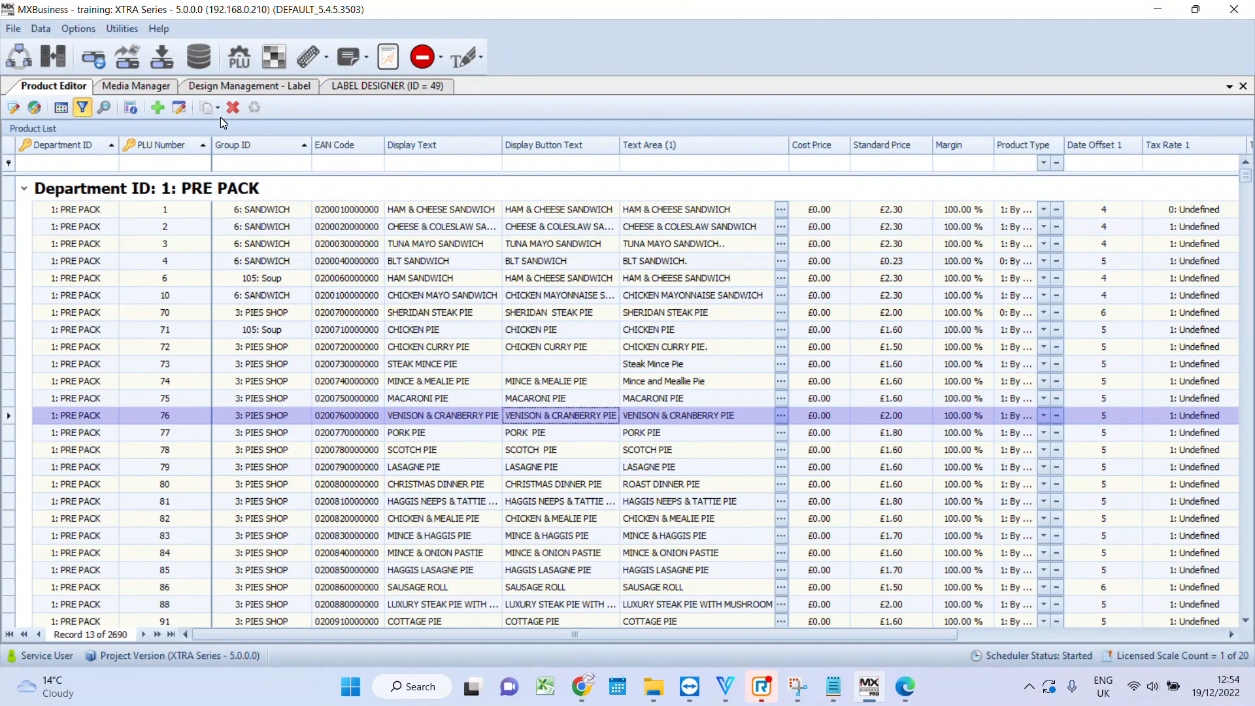
pyautogui.click(350, 59)
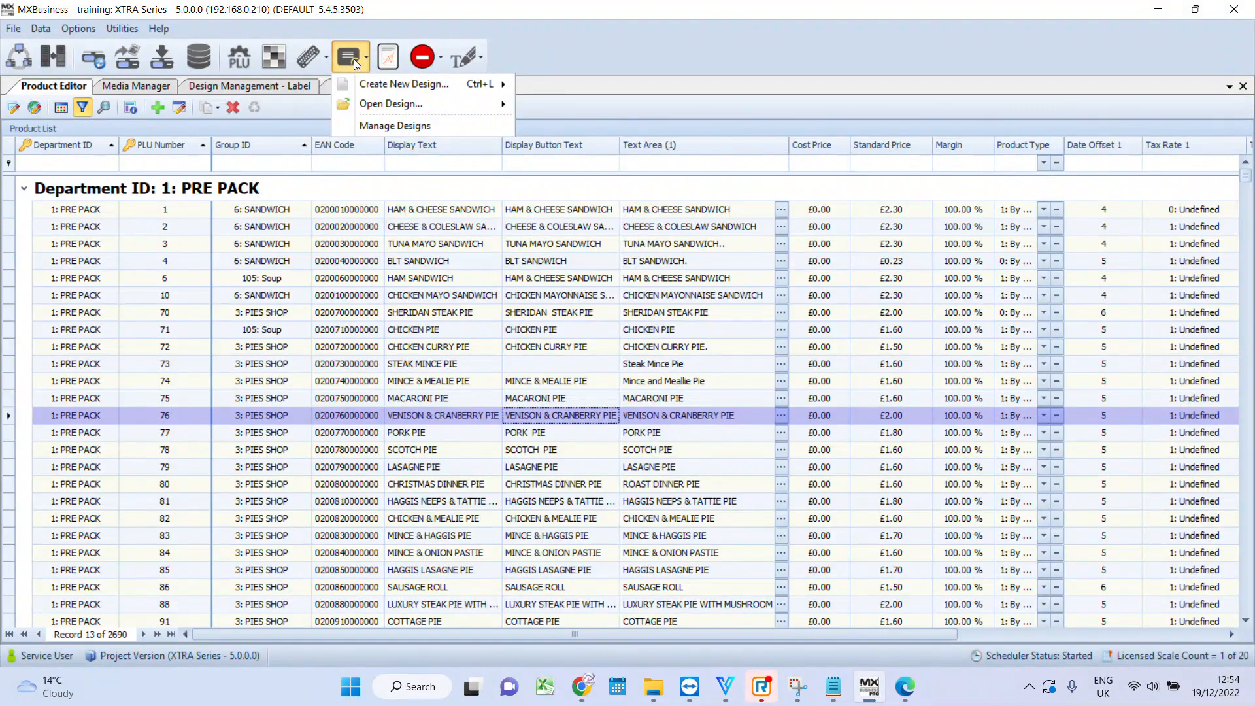
pyautogui.click(366, 126)
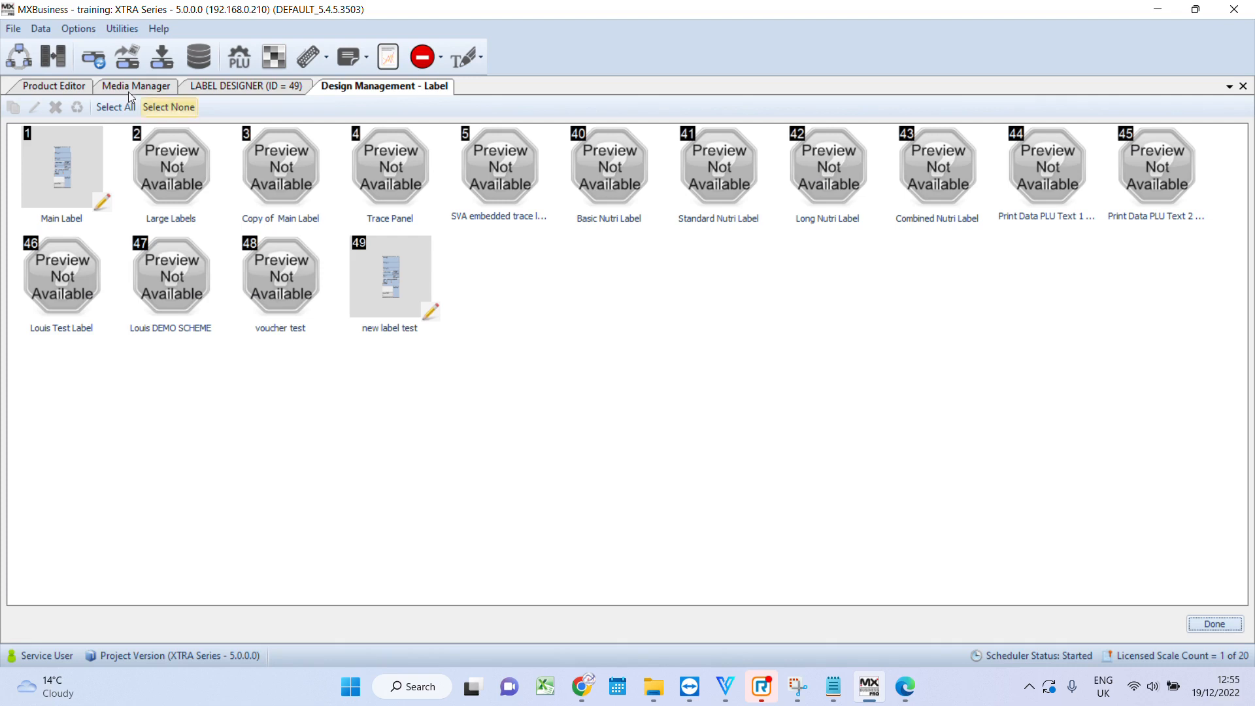
pyautogui.click(65, 90)
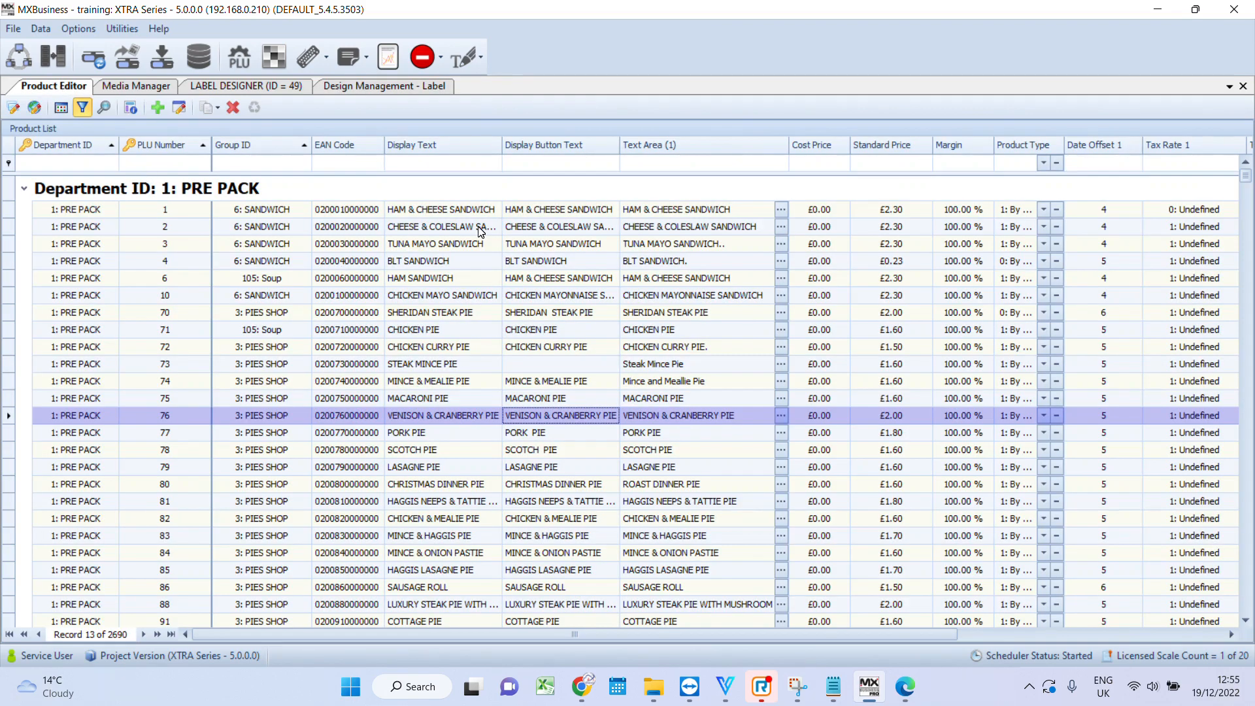
# - Open the HAM SANDWICH product's information voucher editor and add print data record 5 described TEST INFO
pyautogui.doubleClick(484, 285)
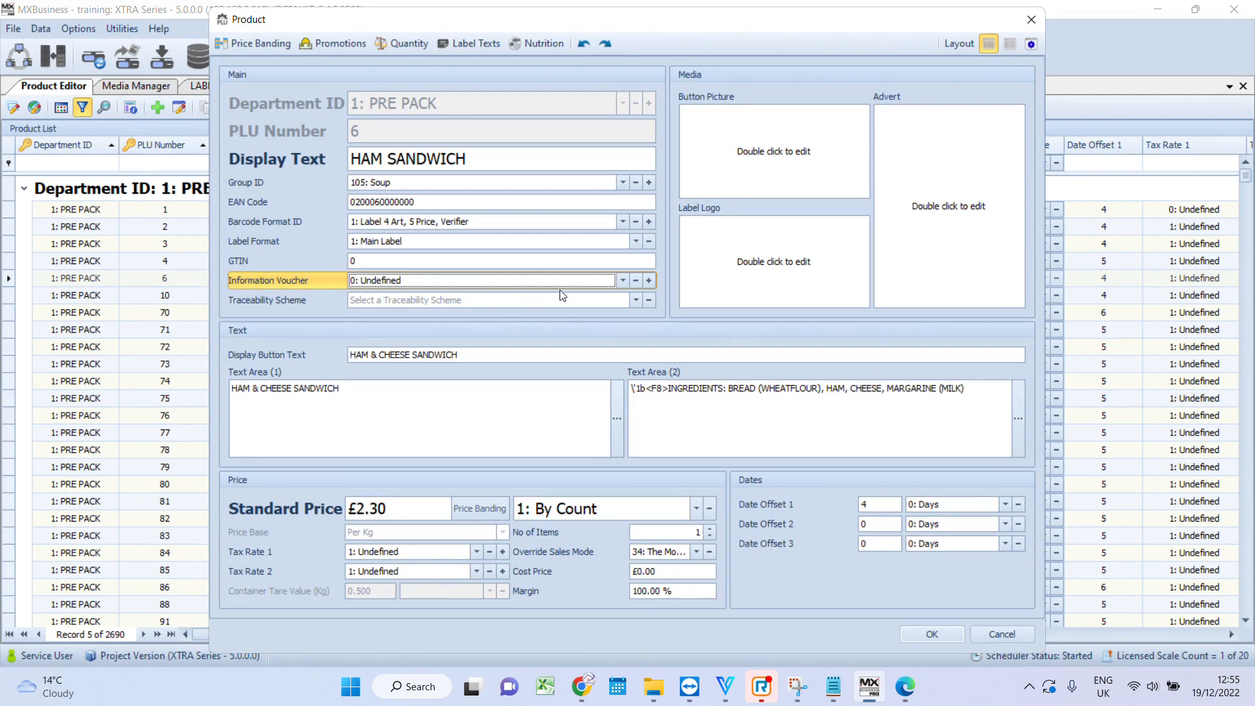
pyautogui.click(622, 281)
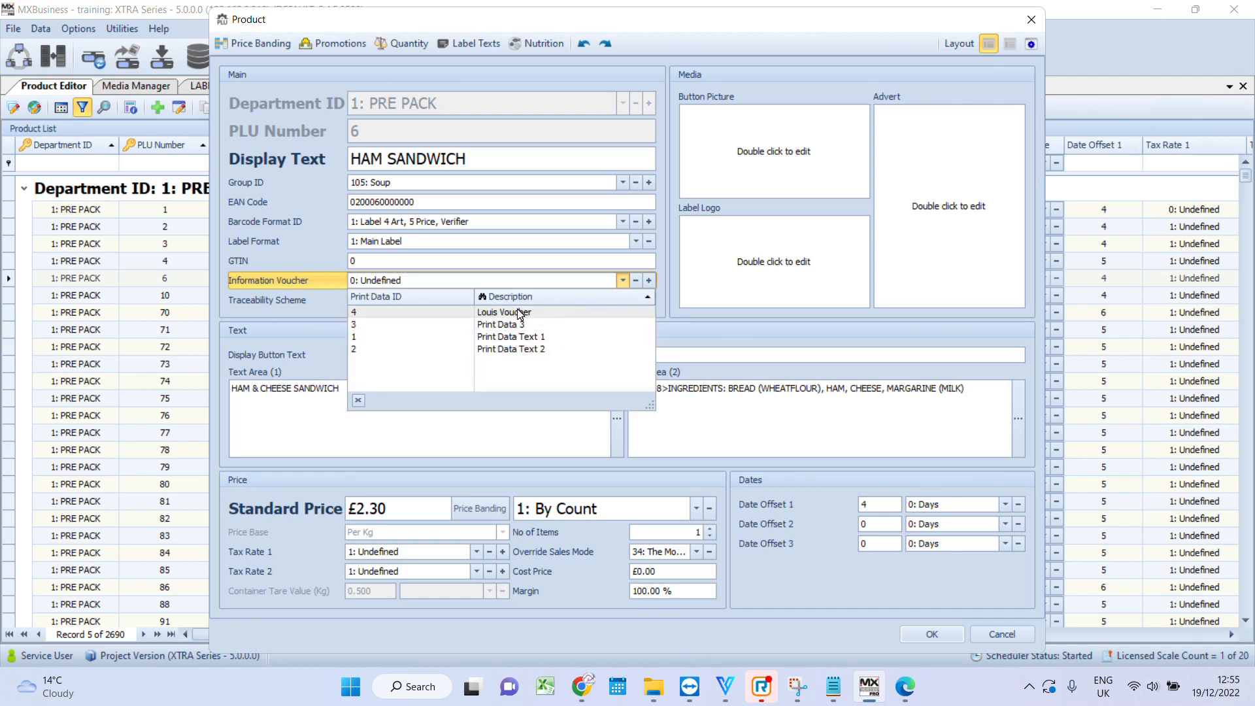
pyautogui.click(325, 277)
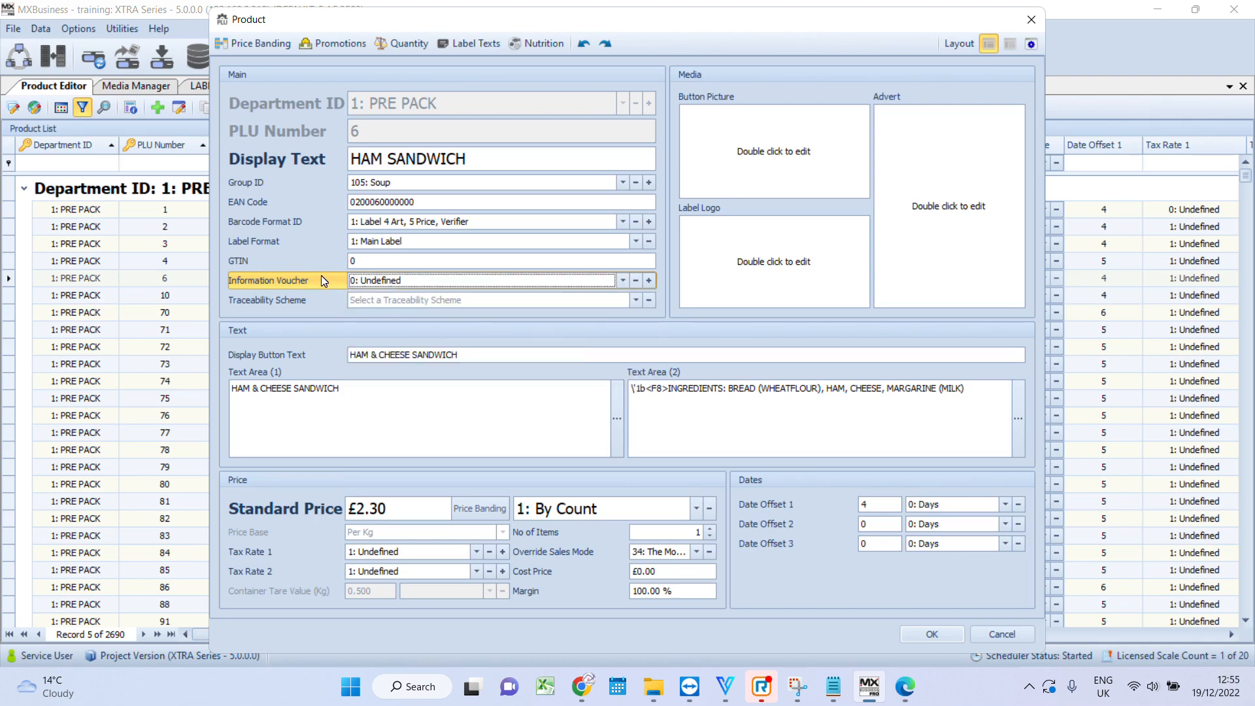
pyautogui.click(649, 280)
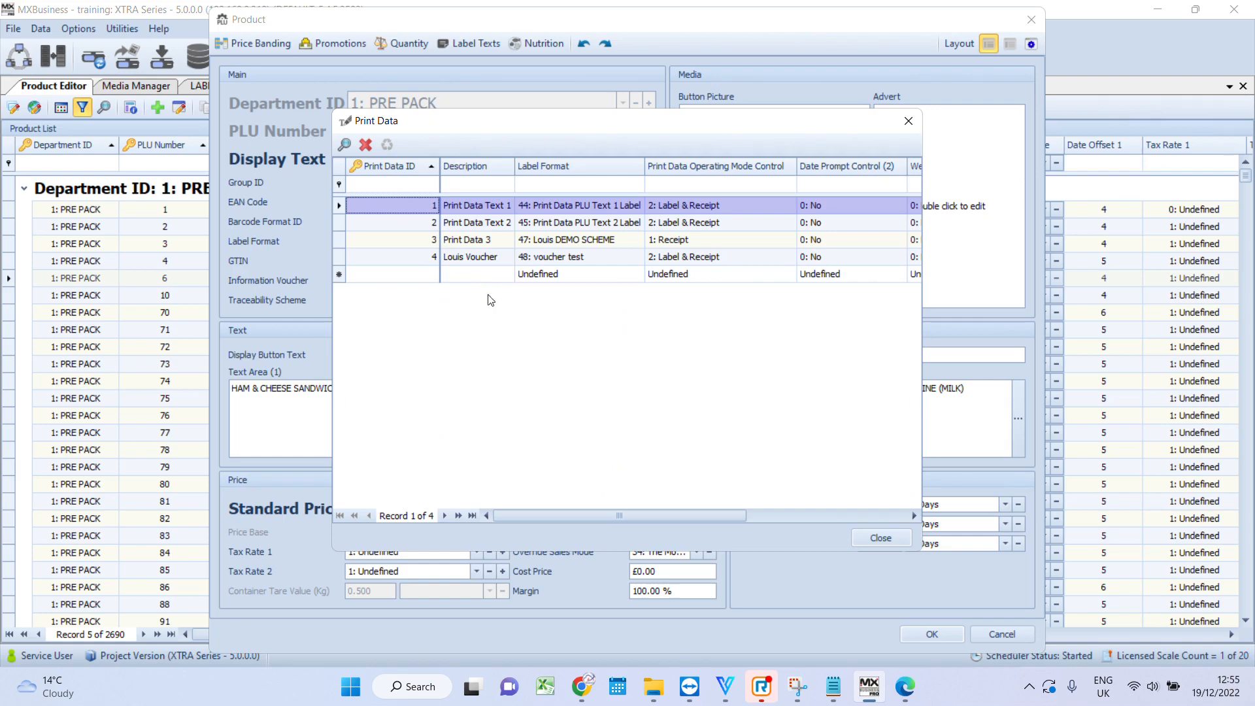
pyautogui.click(429, 278)
pyautogui.write('5')
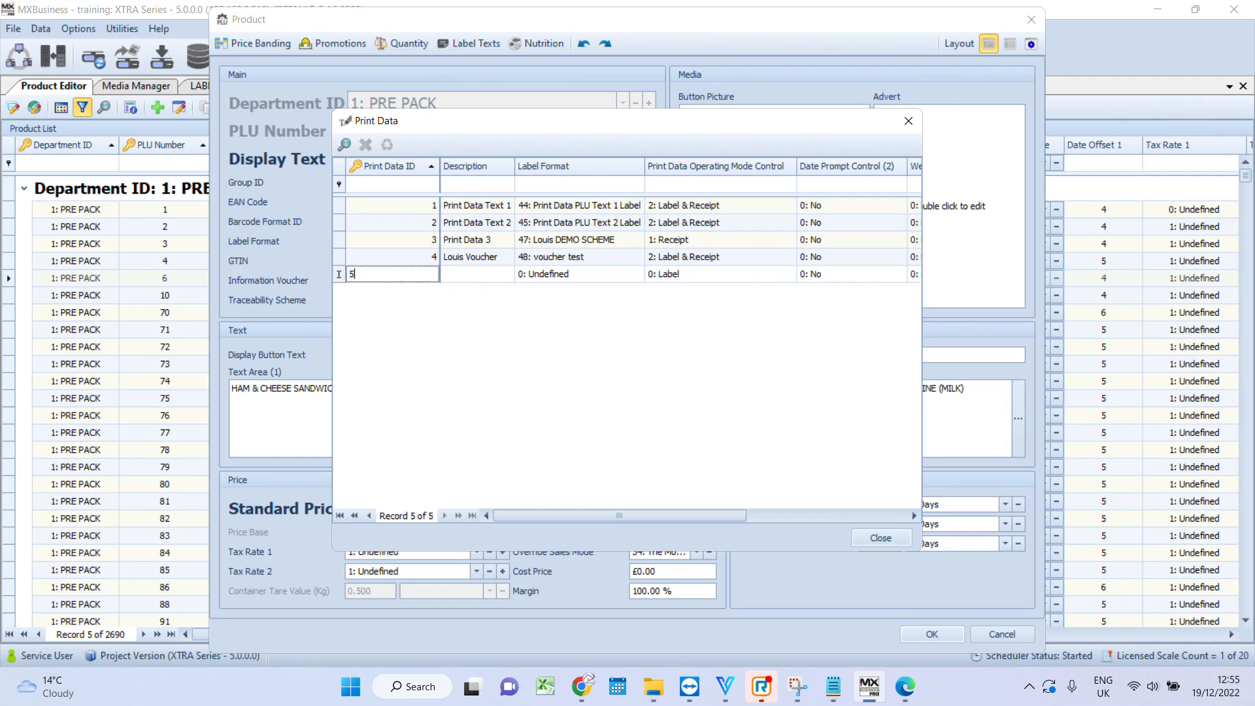
pyautogui.click(471, 277)
pyautogui.write('TEST INFO')
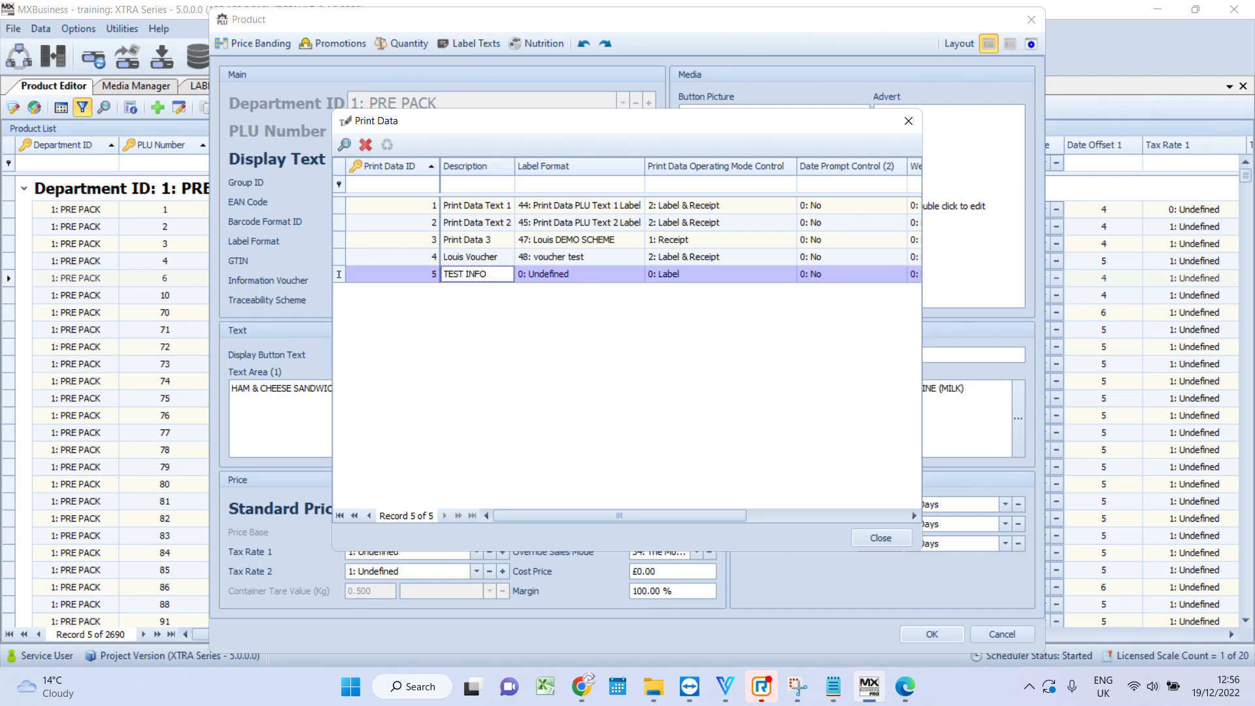
# - Set the TEST INFO record's label format to 46: Louis Test Label
pyautogui.click(523, 351)
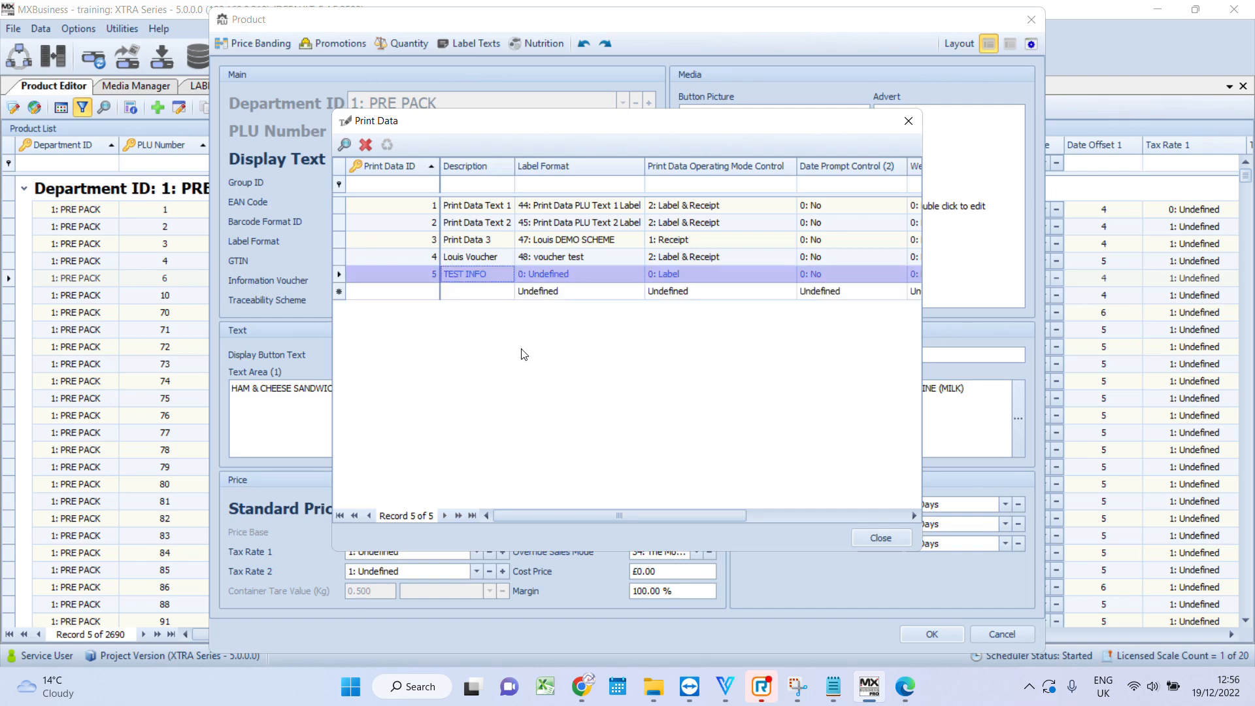
pyautogui.click(566, 277)
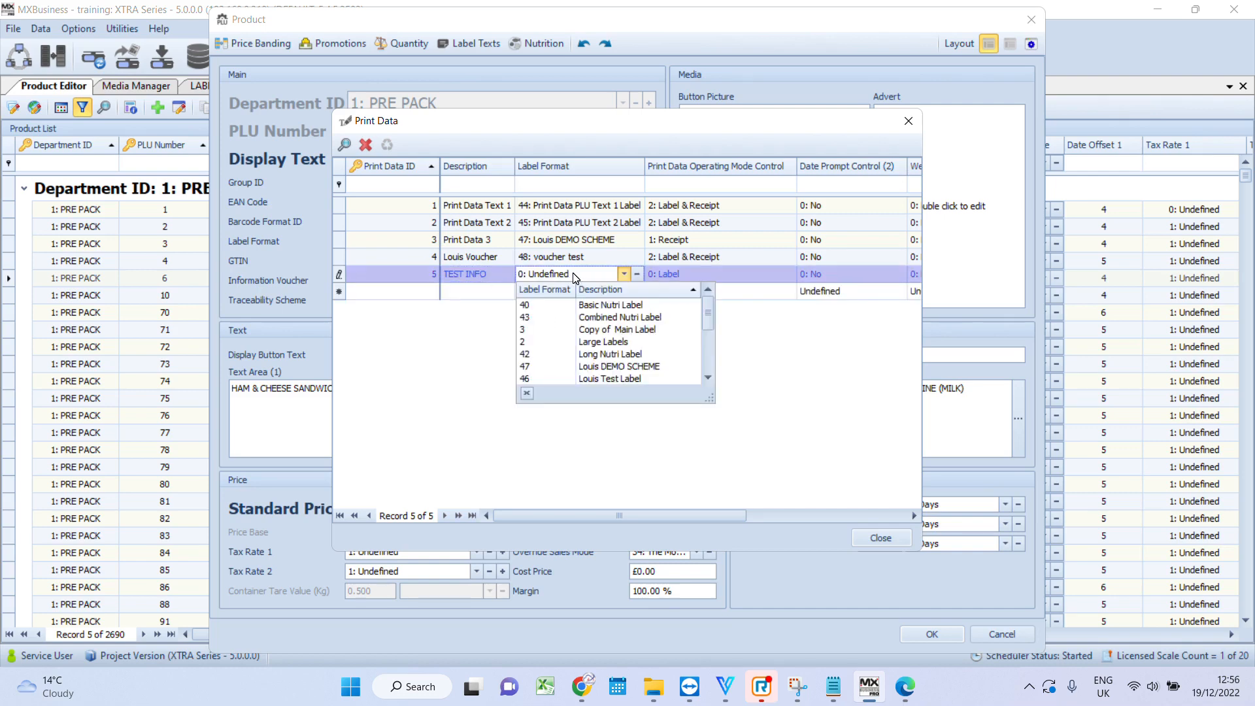
pyautogui.click(576, 277)
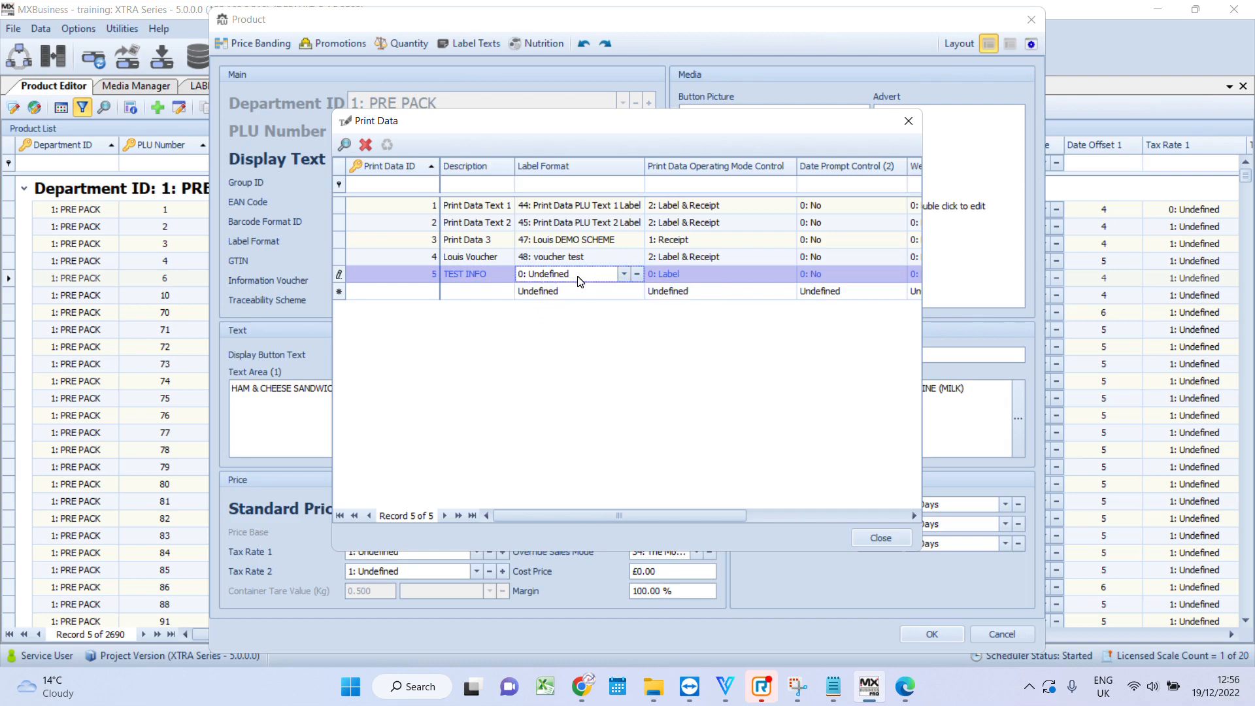
pyautogui.click(623, 276)
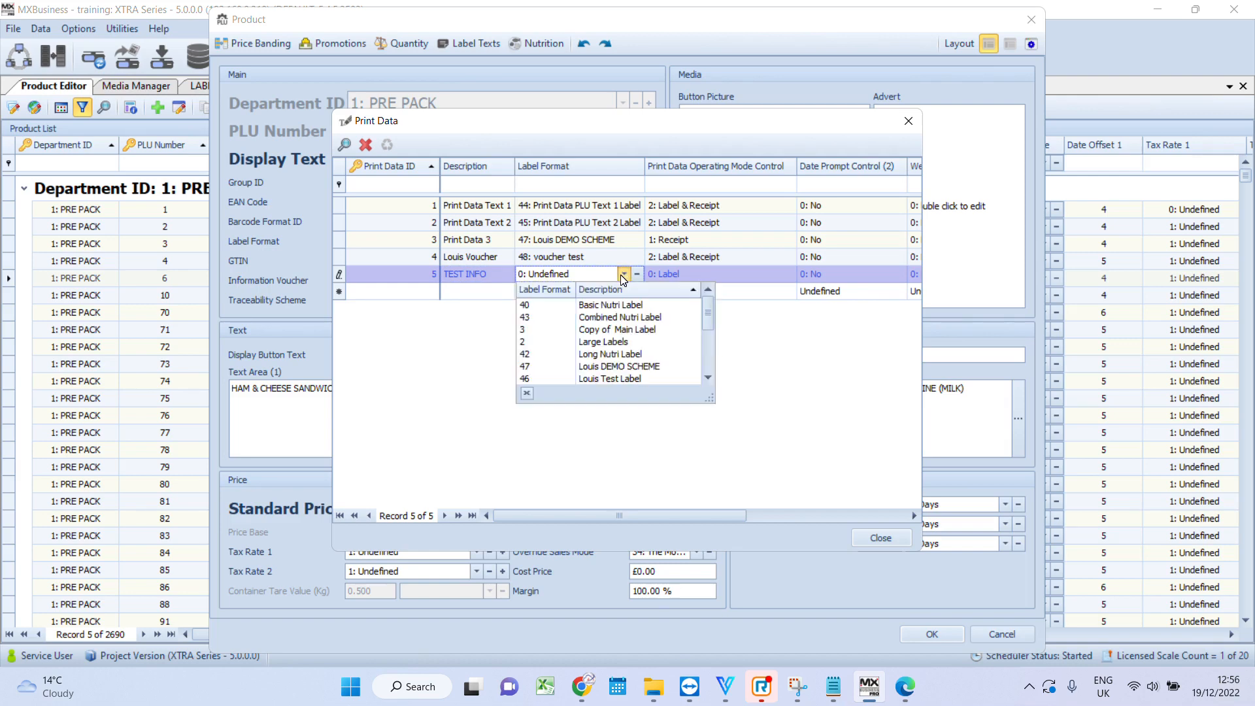
pyautogui.click(619, 379)
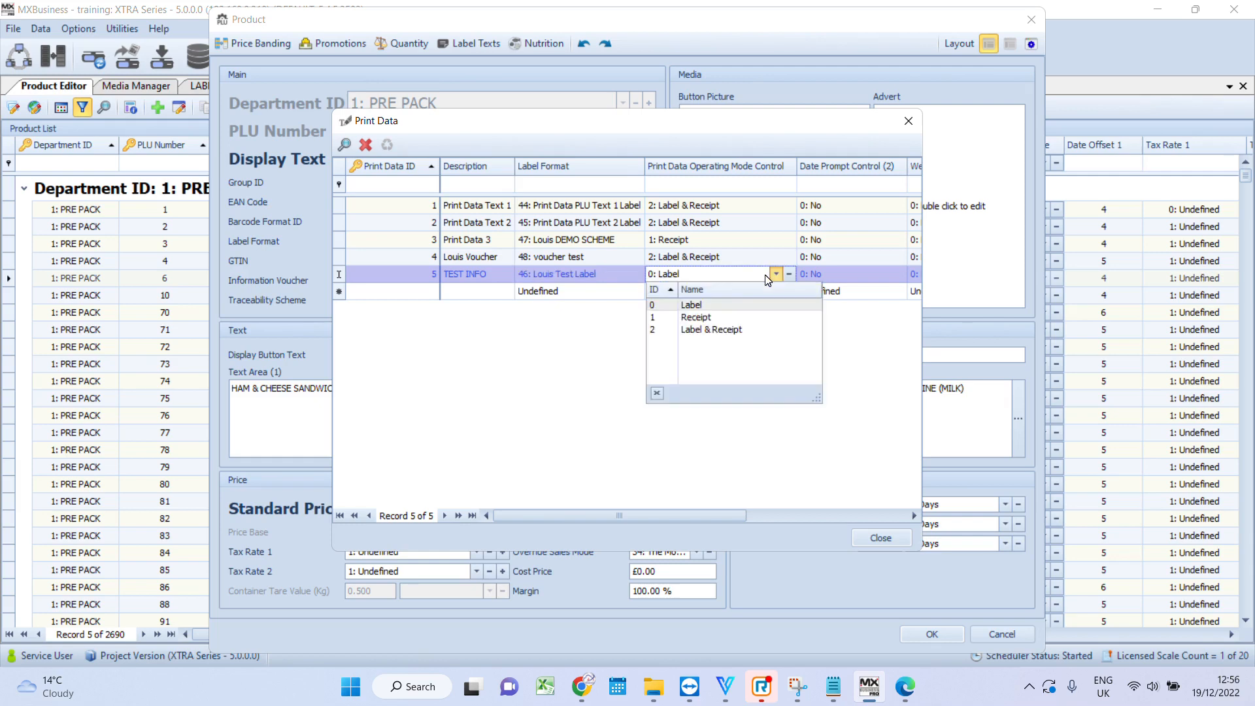
# - Set the TEST INFO record's print data operating mode to Label & Receipt
pyautogui.click(735, 317)
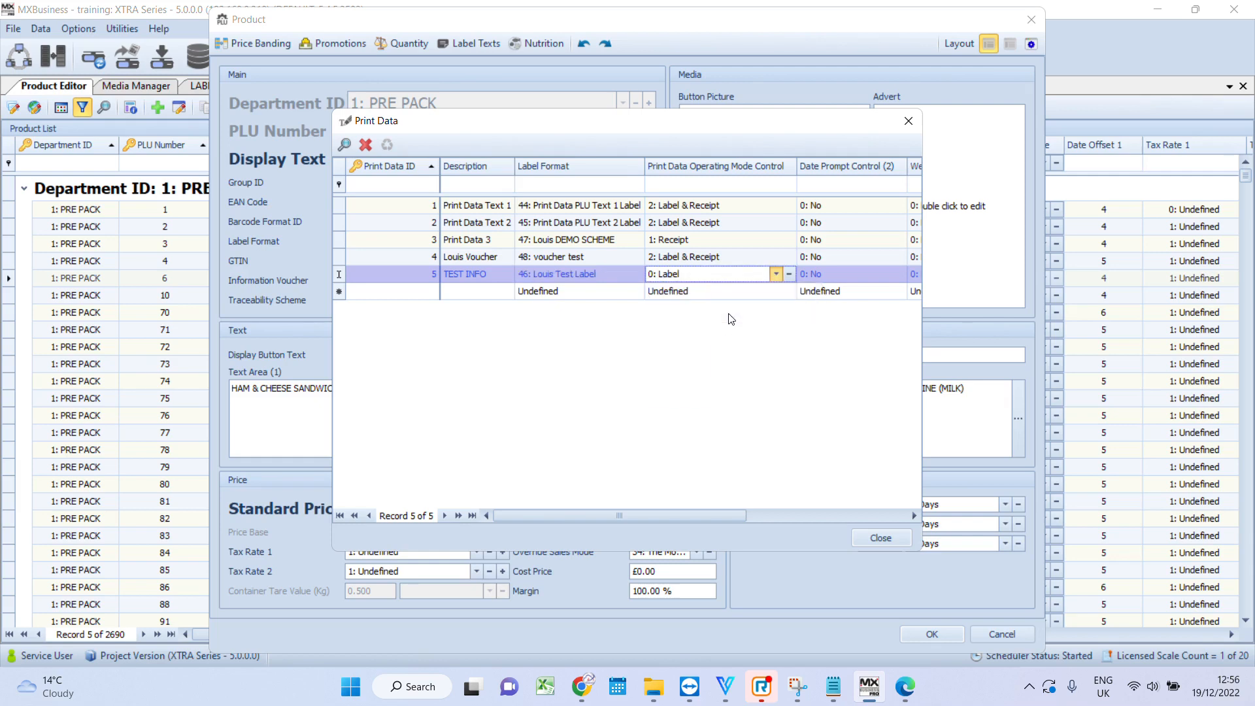
pyautogui.click(778, 274)
pyautogui.click(735, 333)
# - Set the TEST INFO record's printer ID to 1 and close the print data list
pyautogui.moveTo(654, 517); pyautogui.dragTo(812, 511)
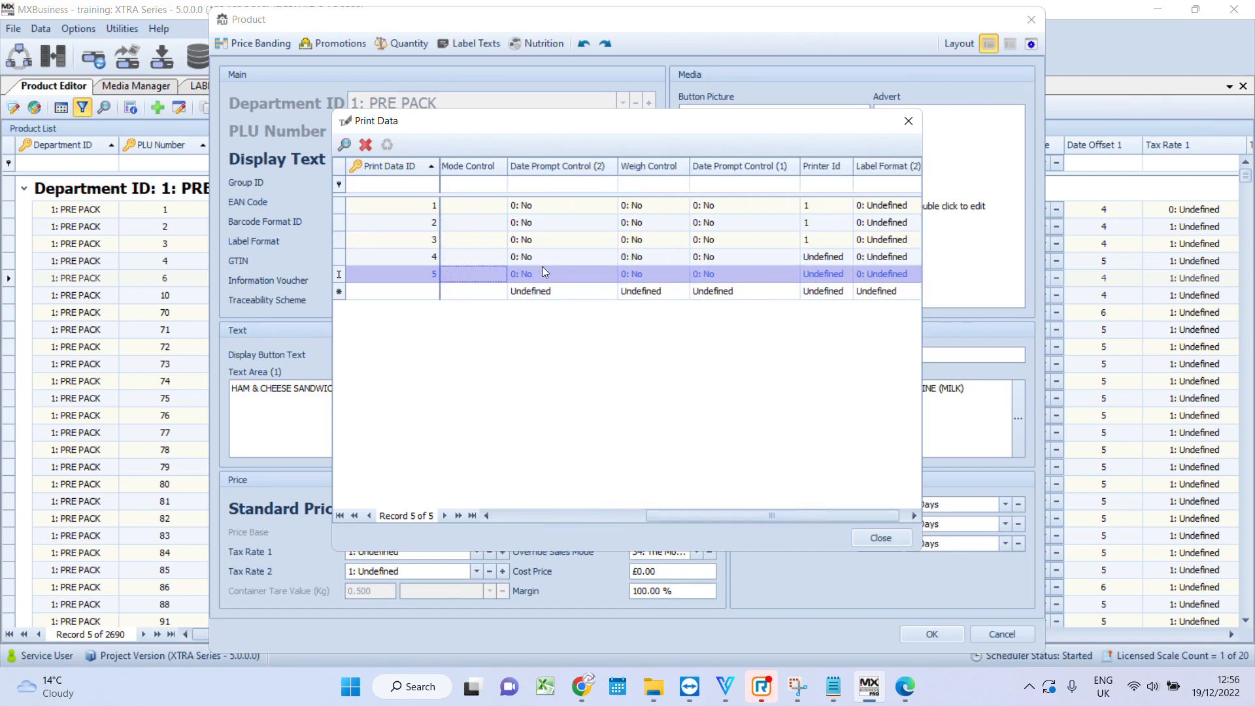
pyautogui.click(833, 277)
pyautogui.click(833, 277)
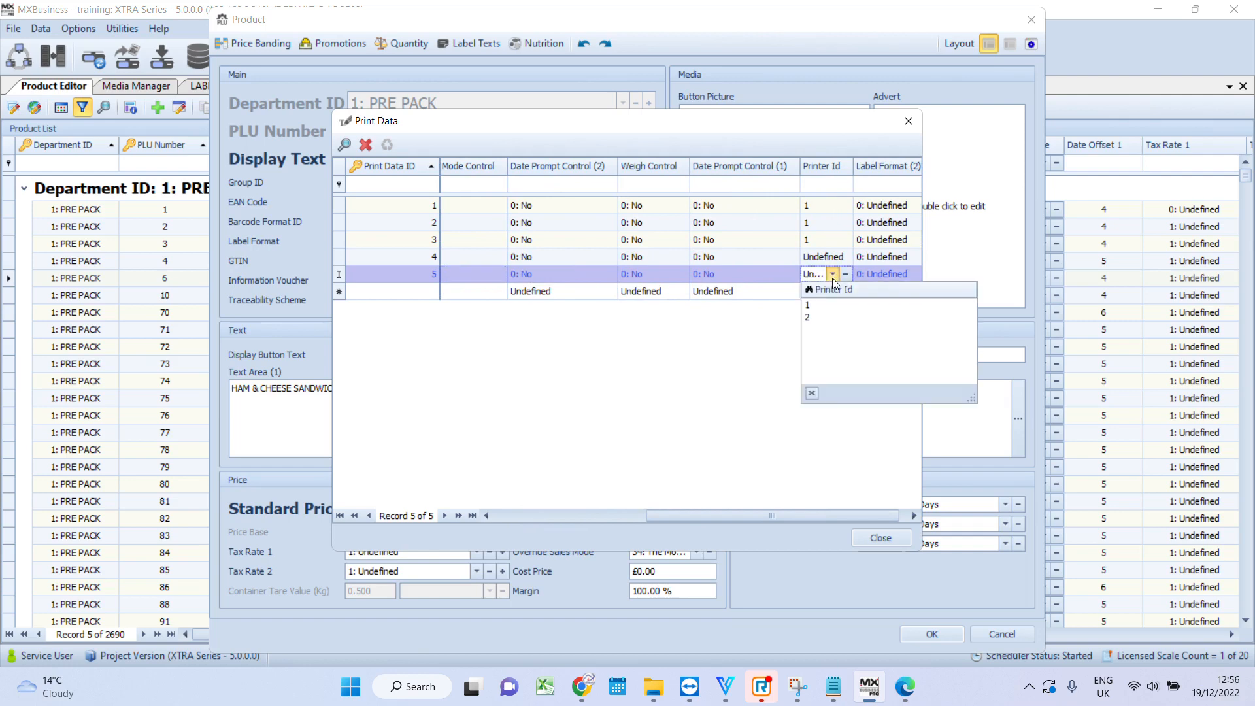
pyautogui.click(816, 309)
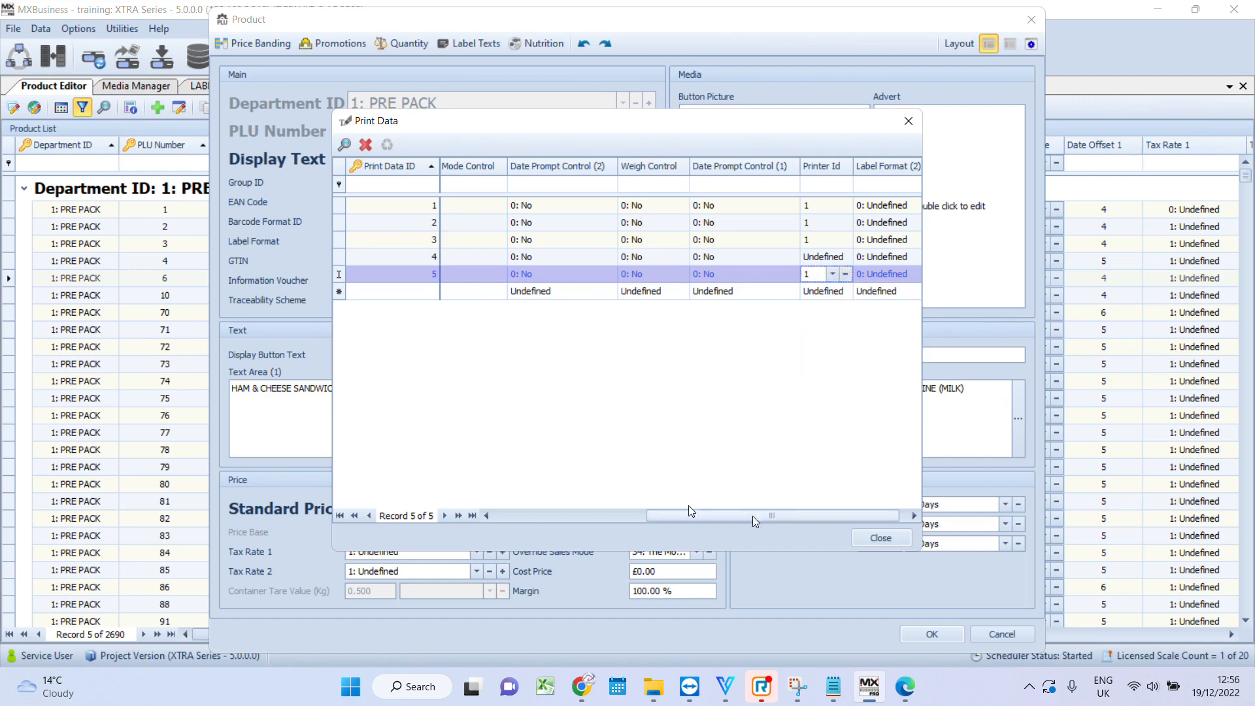
pyautogui.moveTo(751, 516); pyautogui.dragTo(570, 514)
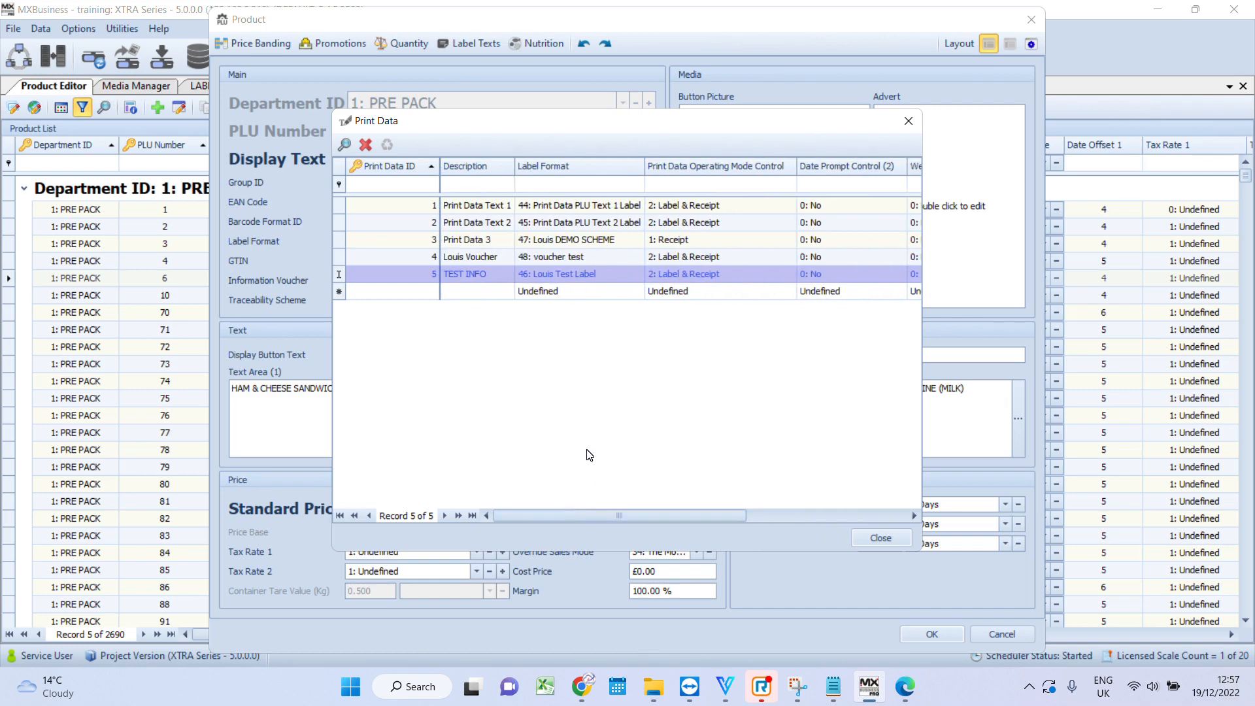
pyautogui.click(880, 539)
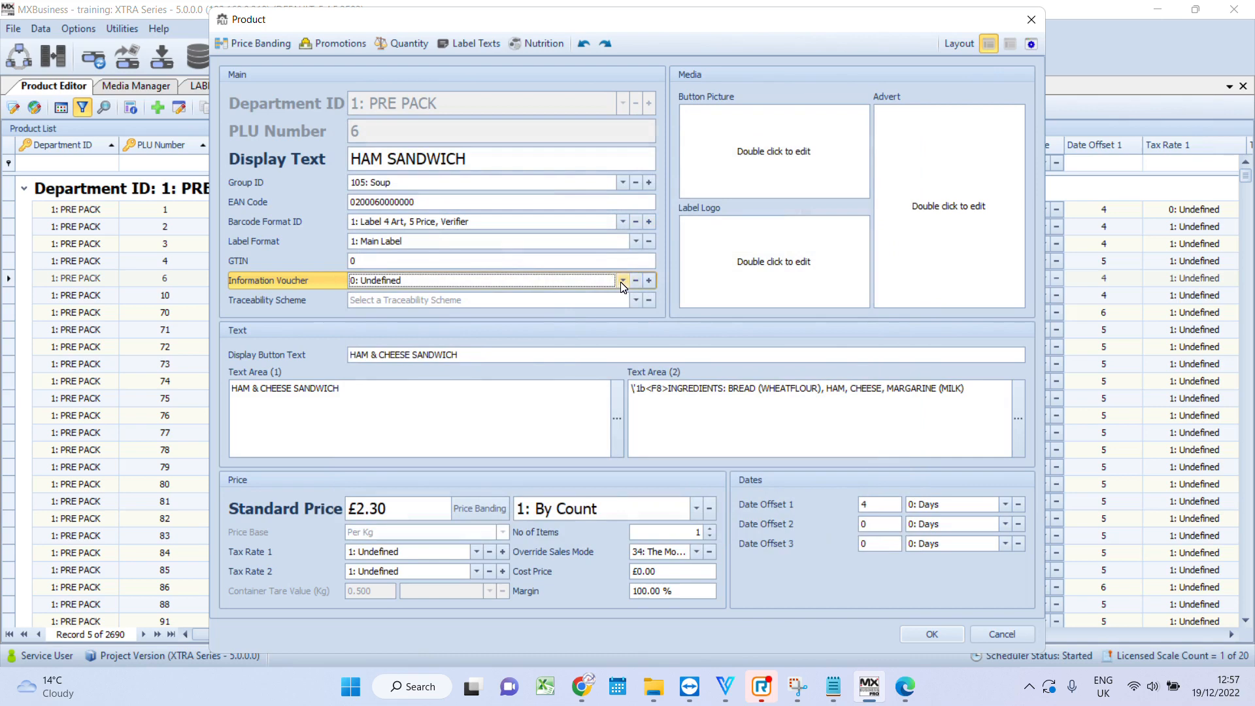
# - Assign information voucher 5: TEST INFO to HAM SANDWICH and save the product
pyautogui.click(623, 281)
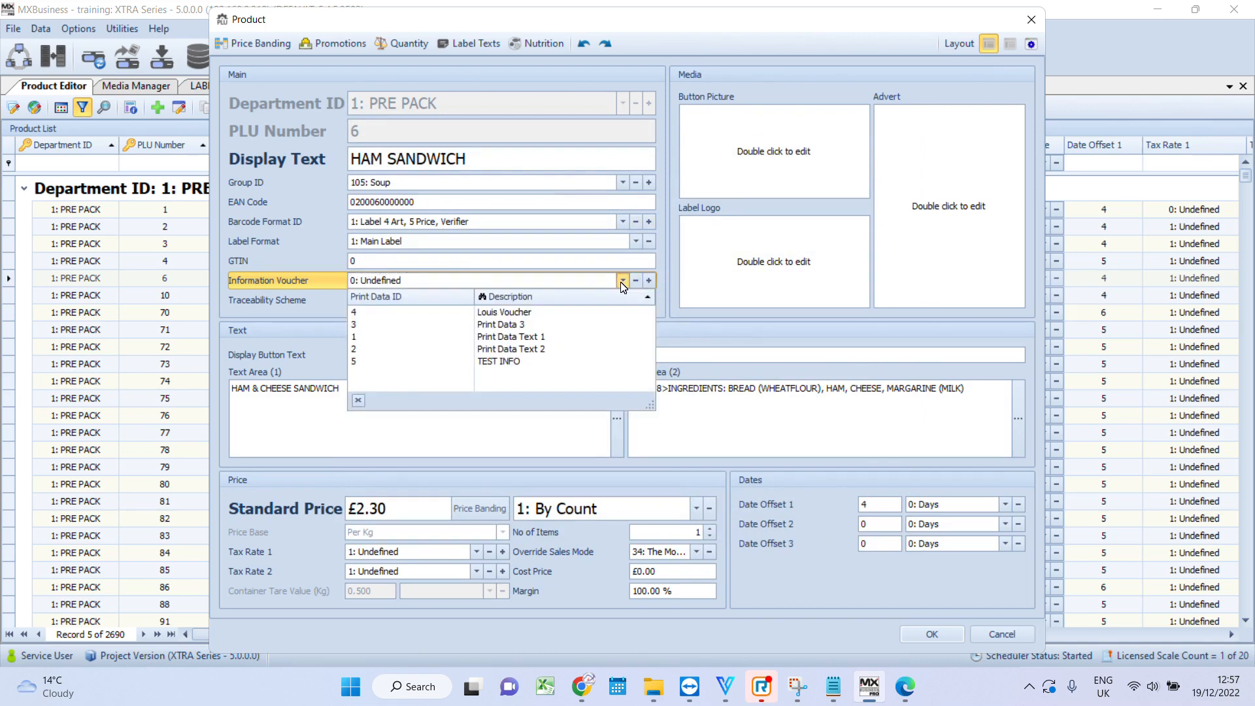
pyautogui.click(516, 363)
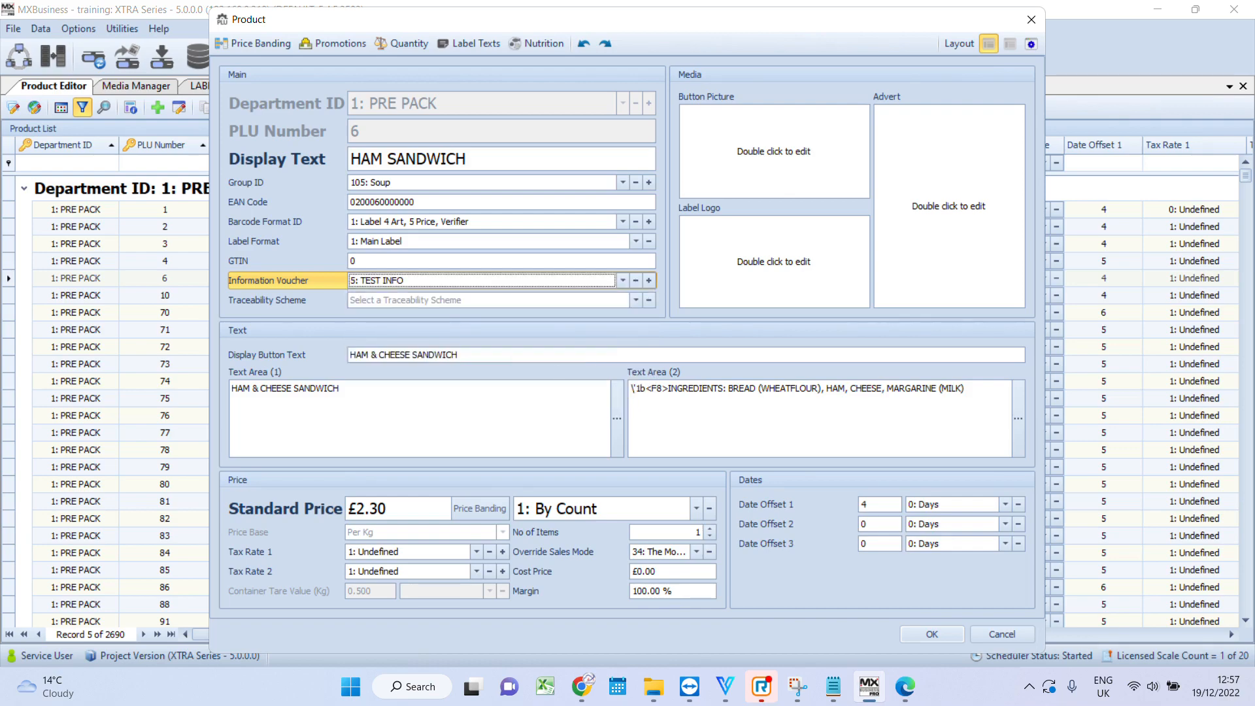
pyautogui.click(924, 632)
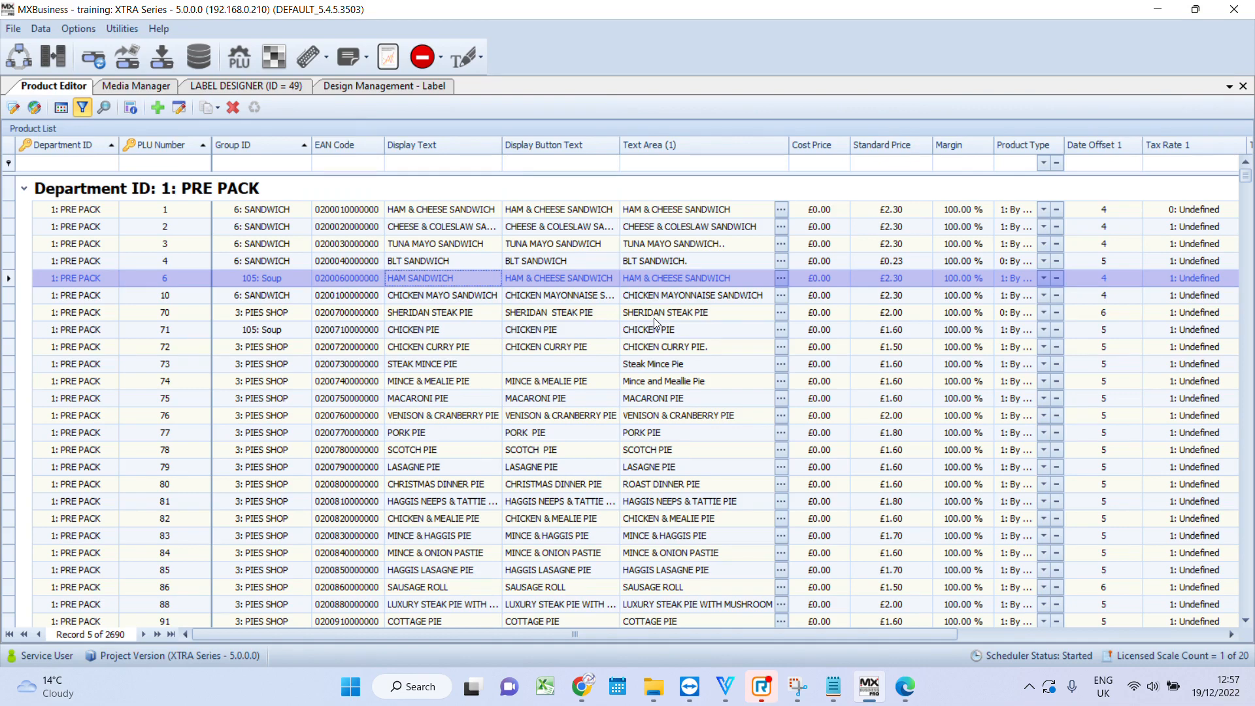
# - Switch to Velocity and open the T-BONE STEAK PLU for editing
pyautogui.click(560, 347)
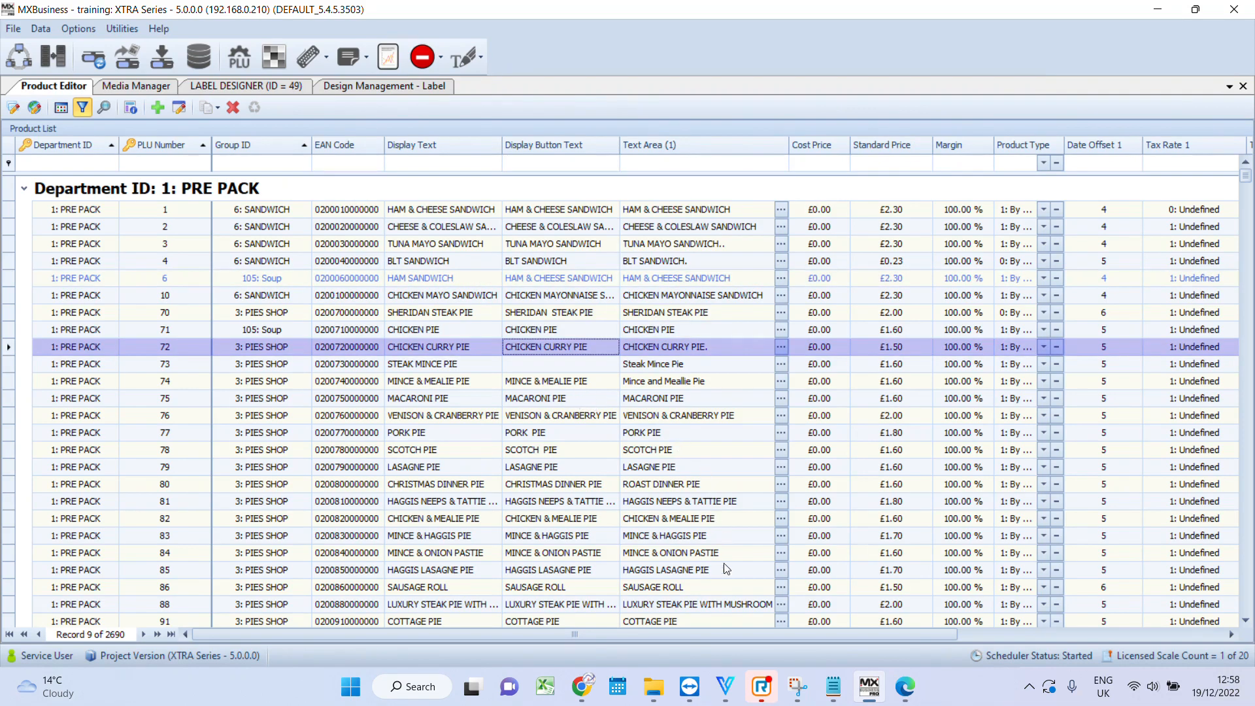
pyautogui.click(727, 696)
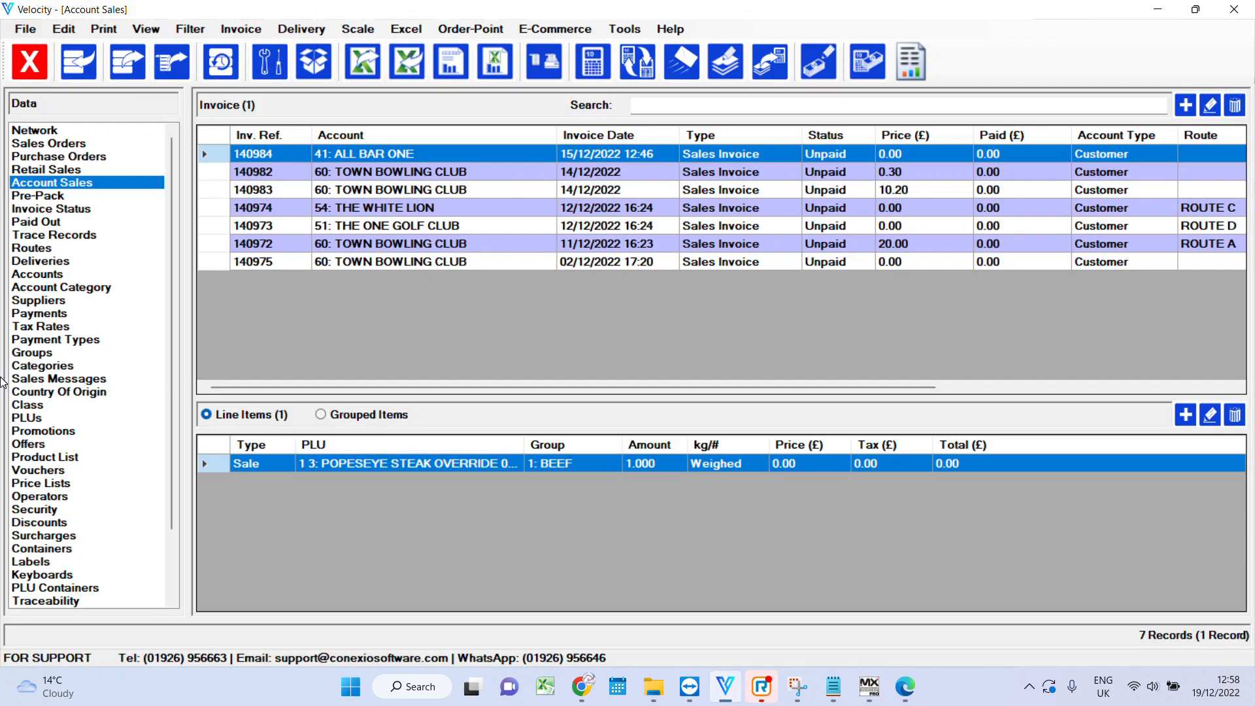
pyautogui.click(73, 419)
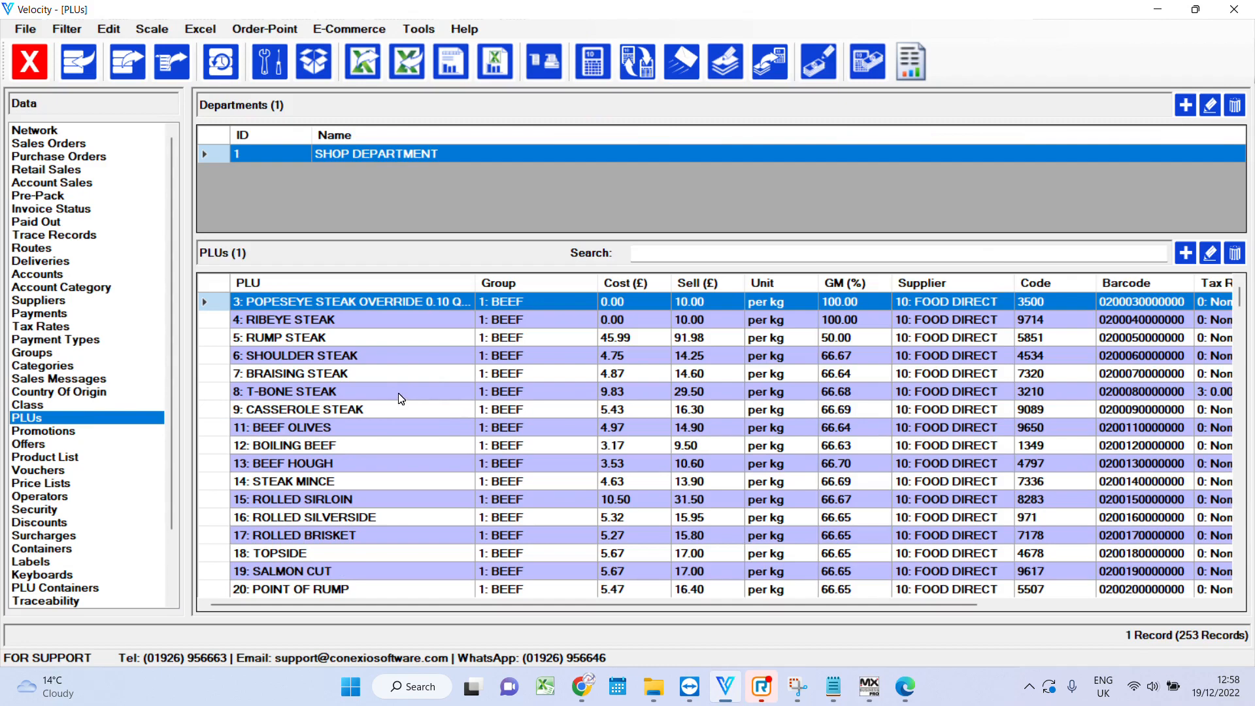
pyautogui.click(373, 392)
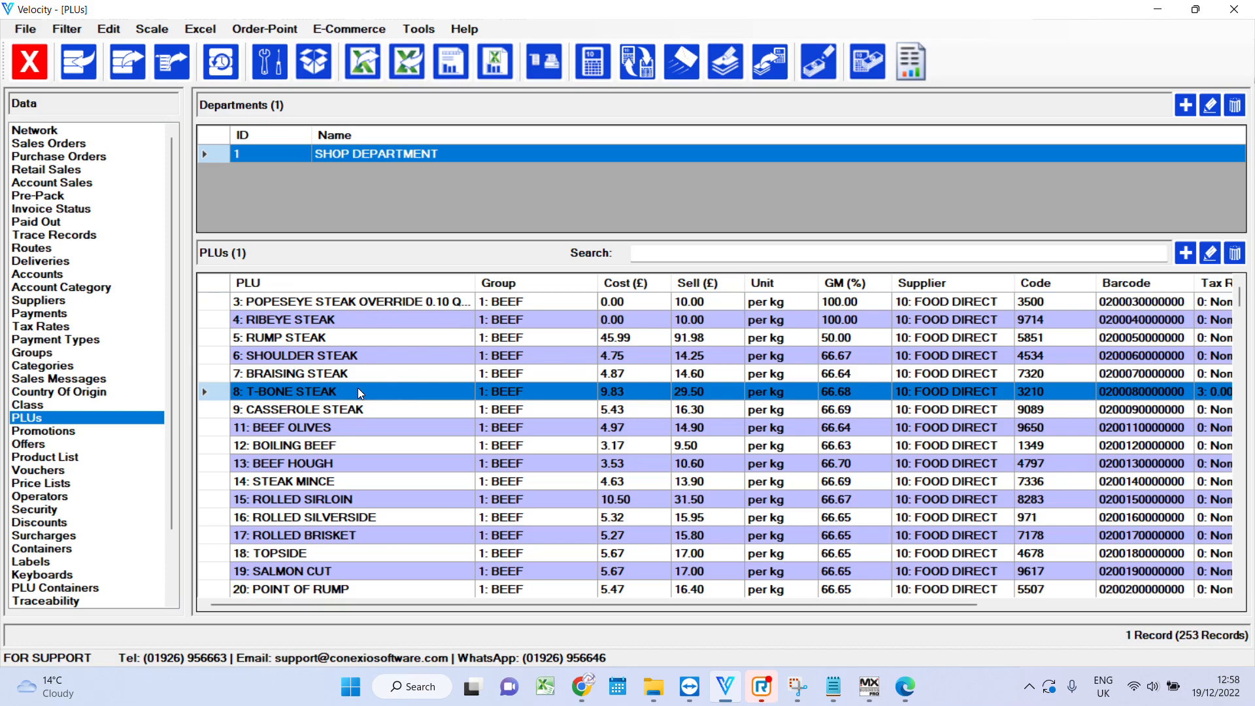
pyautogui.doubleClick(358, 390)
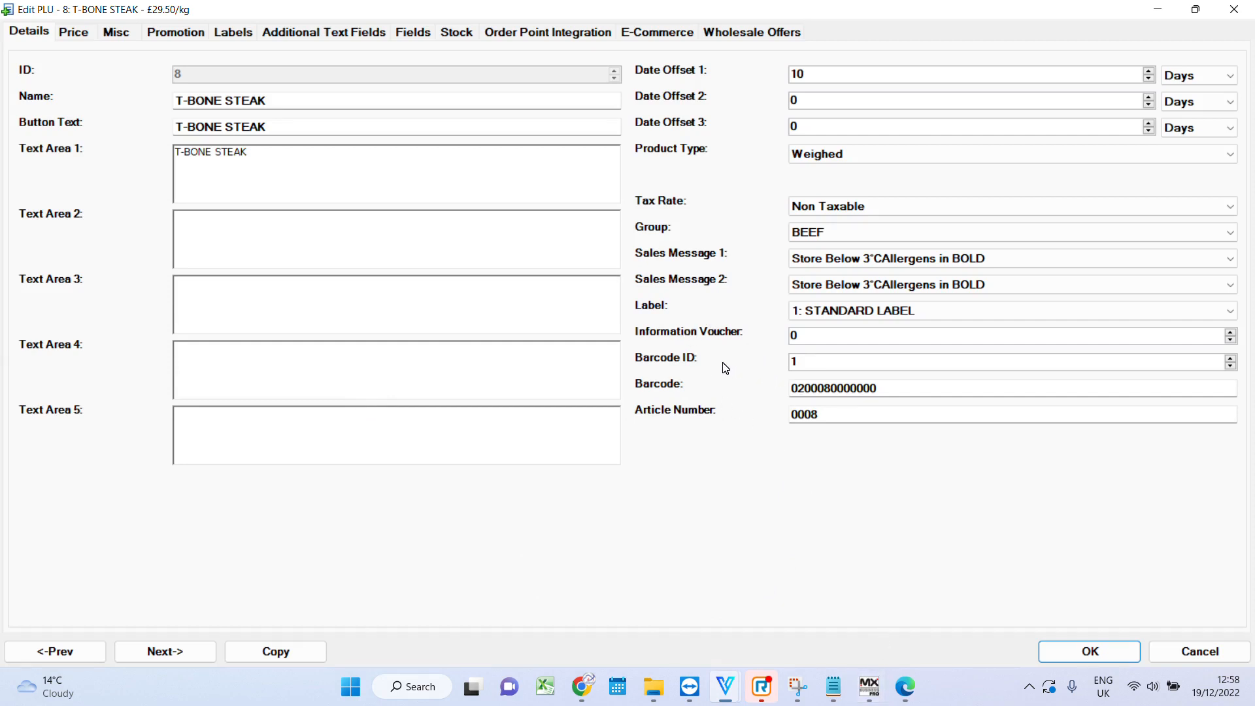
# - Set T-BONE STEAK's information voucher to 5 and save the PLU
pyautogui.click(793, 335)
pyautogui.write('5')
pyautogui.press('Return')
pyautogui.doubleClick(541, 382)
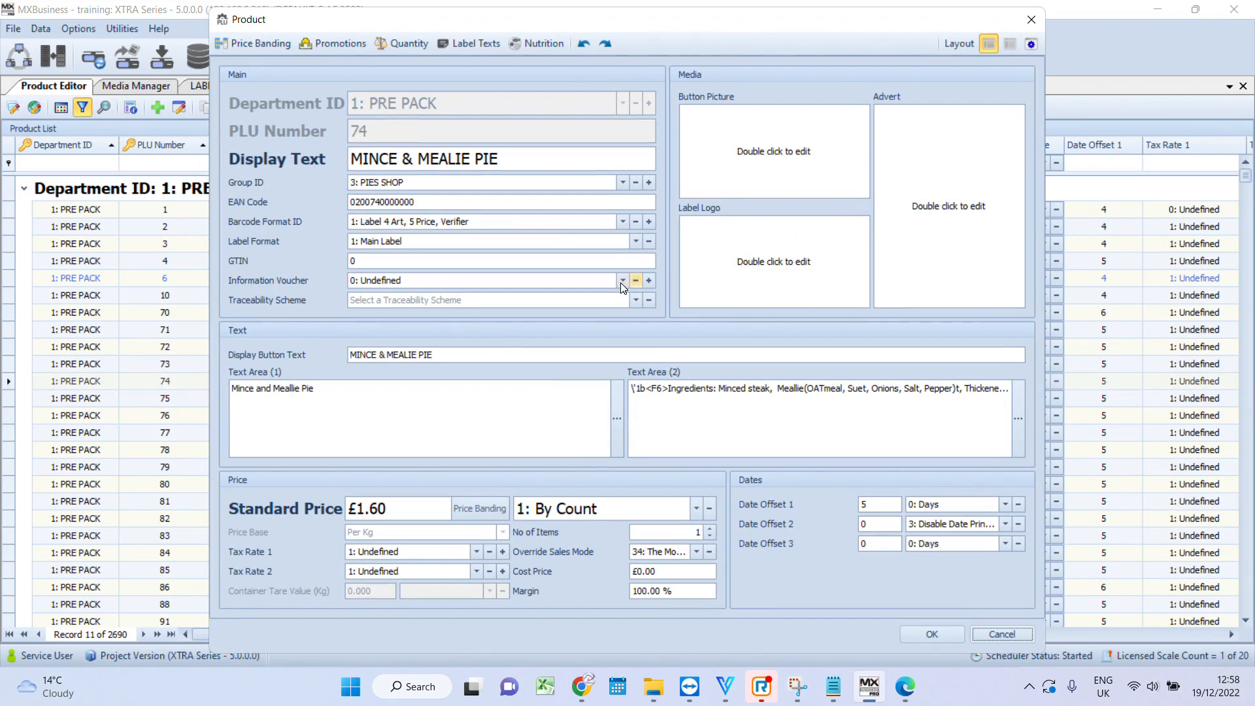
pyautogui.click(622, 281)
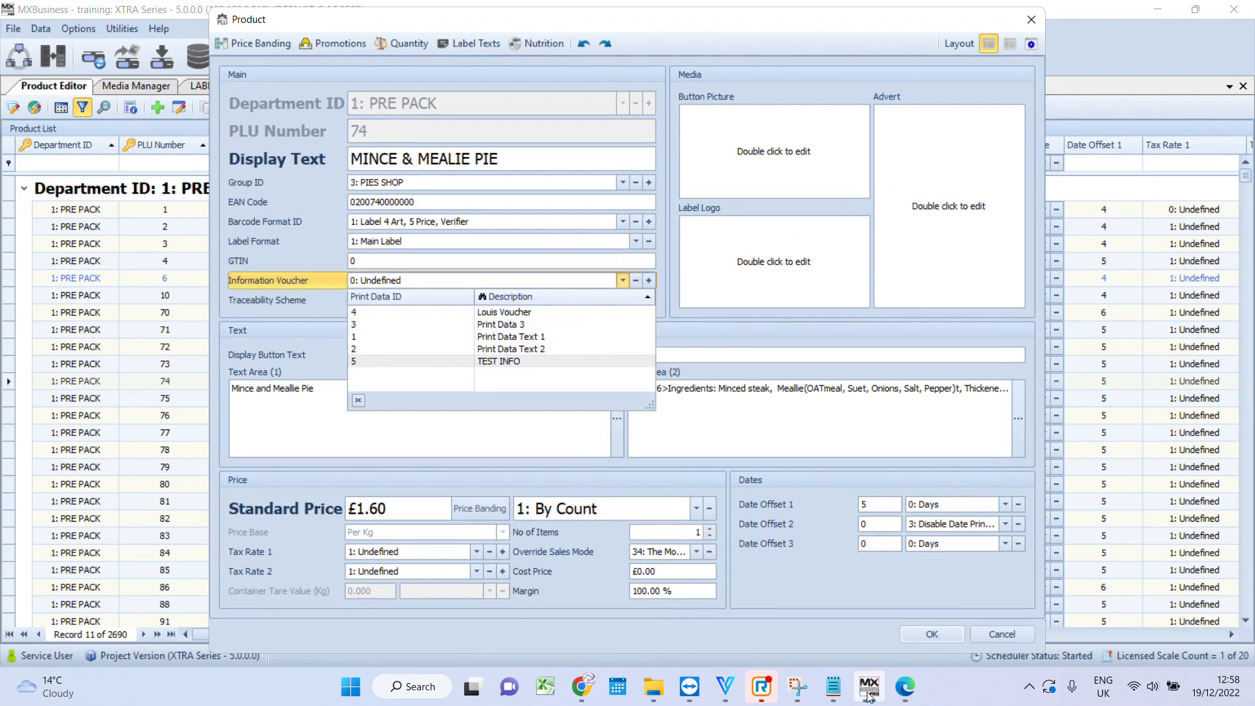
pyautogui.click(719, 686)
pyautogui.click(793, 599)
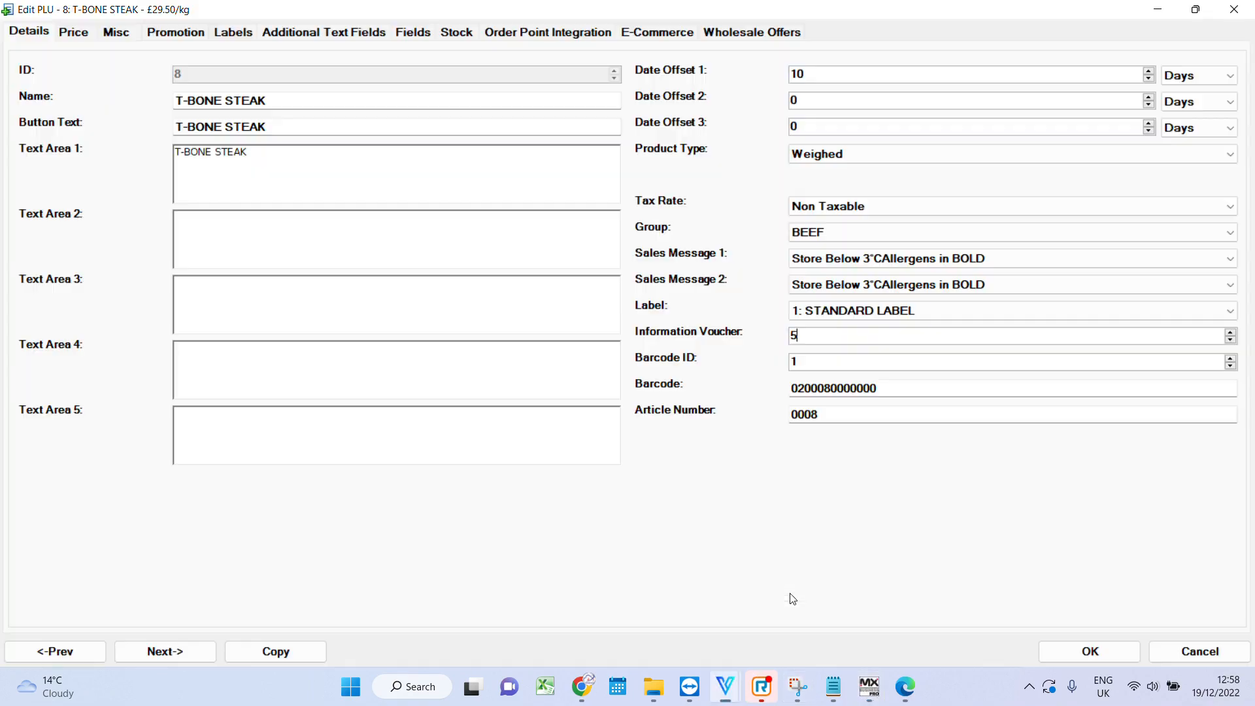
pyautogui.click(1123, 647)
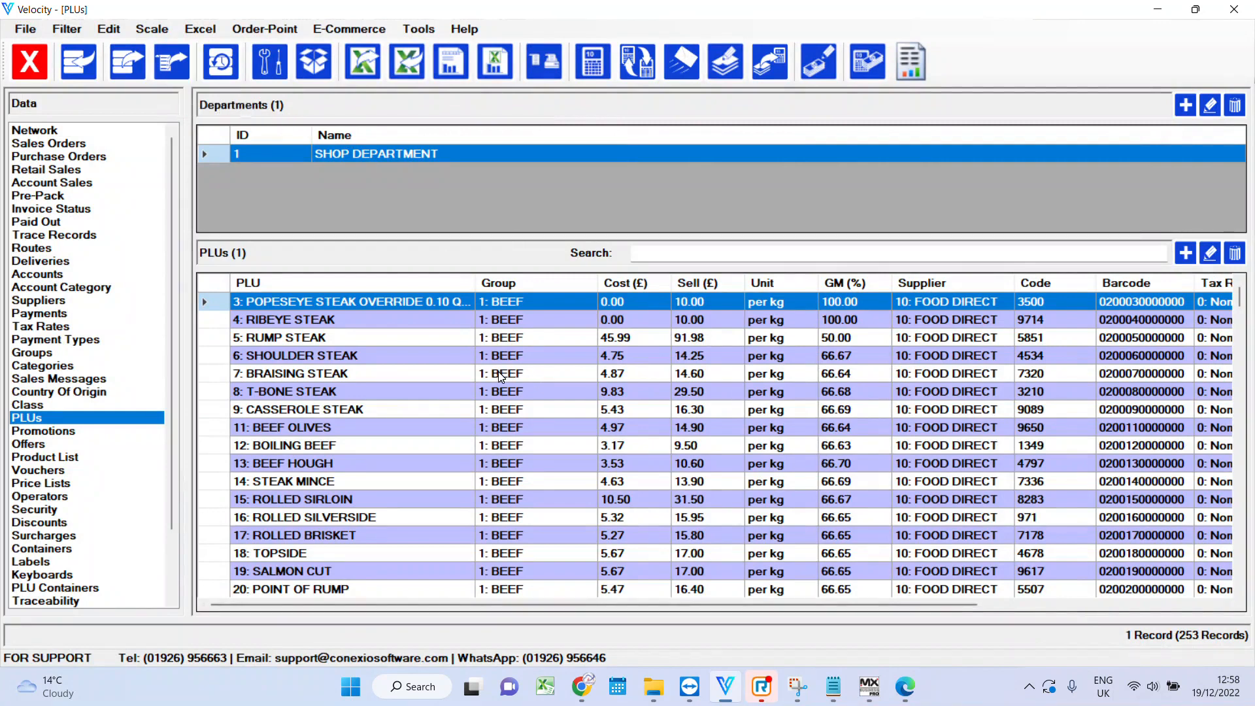
# - Bulk-edit PLUs RUMP STEAK through STEAK MINCE to set their information voucher to 5
pyautogui.moveTo(414, 336); pyautogui.dragTo(385, 487)
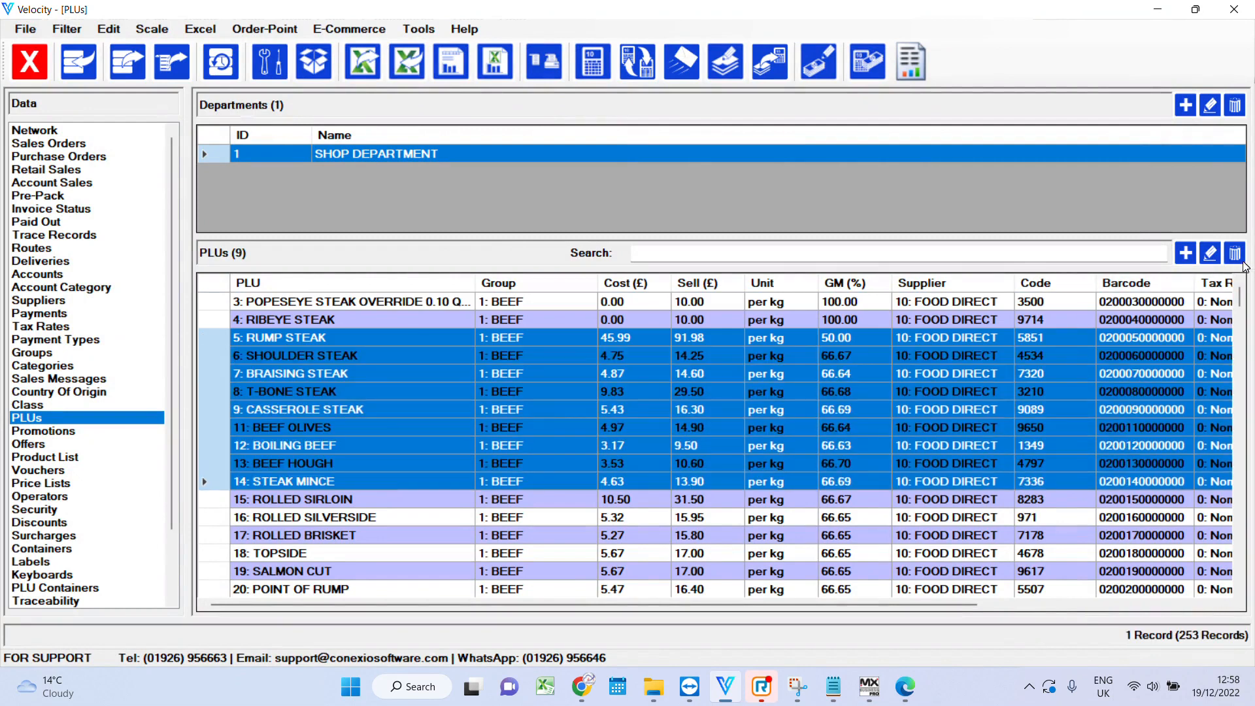
pyautogui.click(1210, 253)
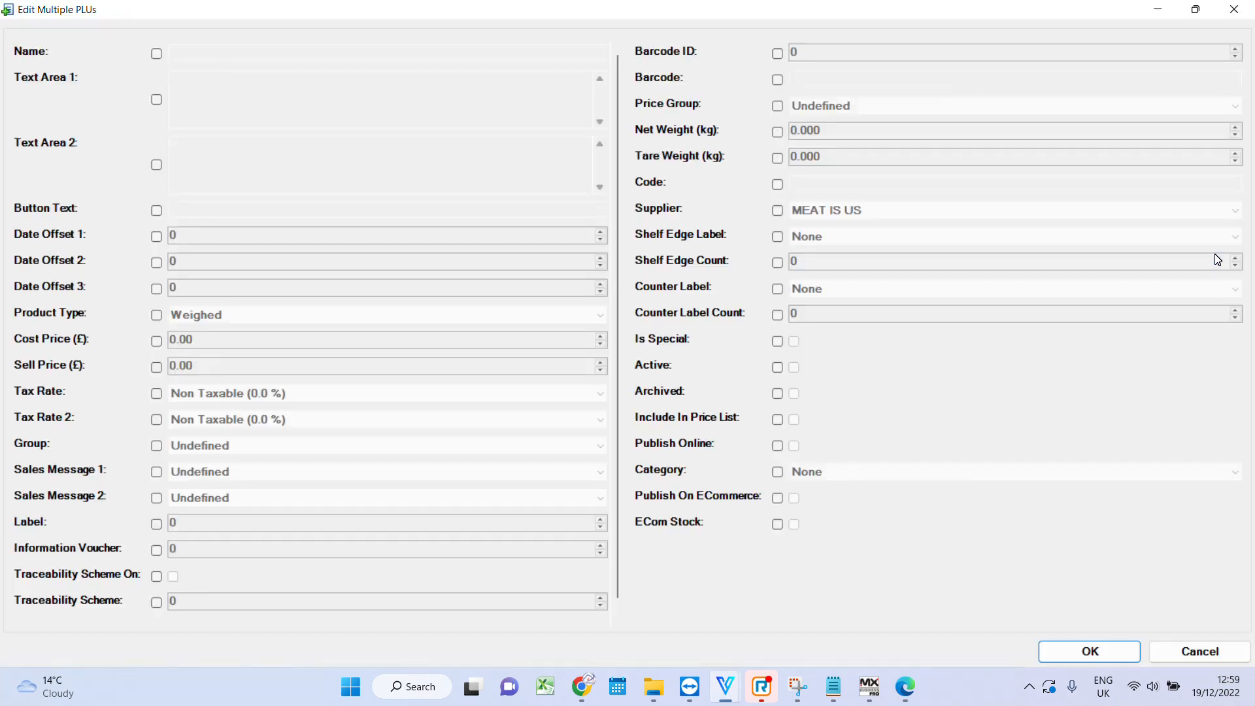
pyautogui.click(156, 550)
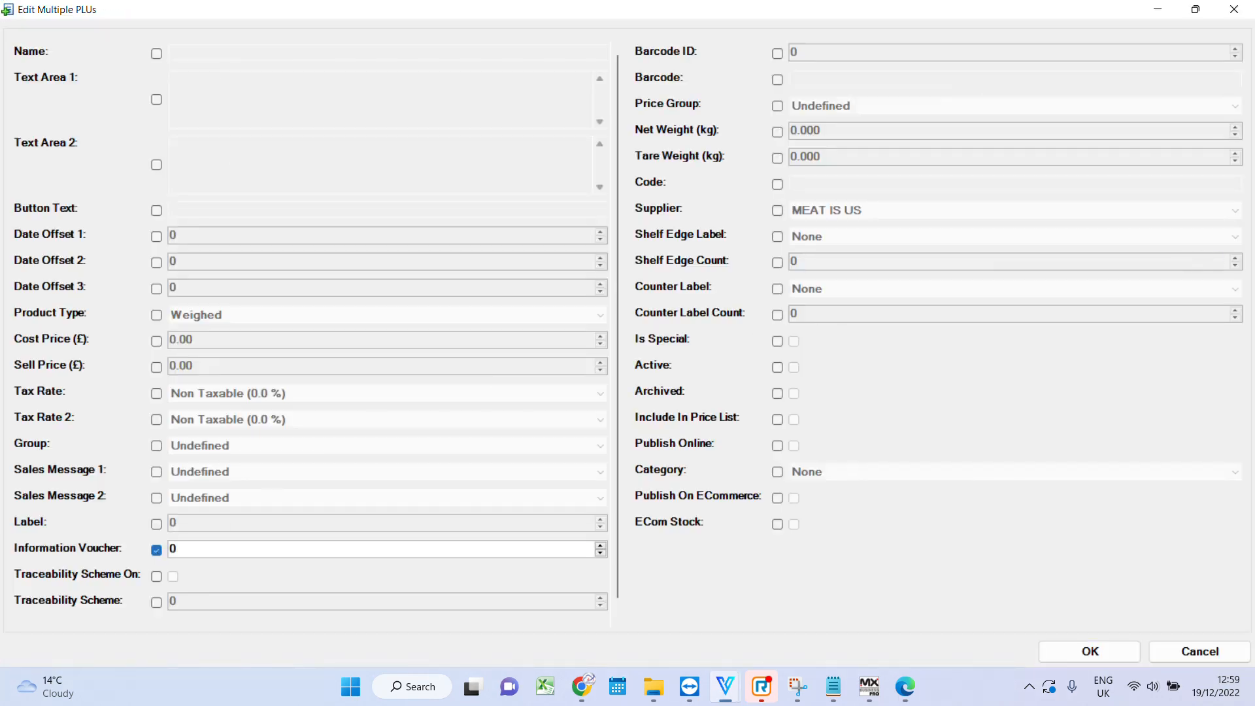
pyautogui.write('5')
pyautogui.click(1054, 659)
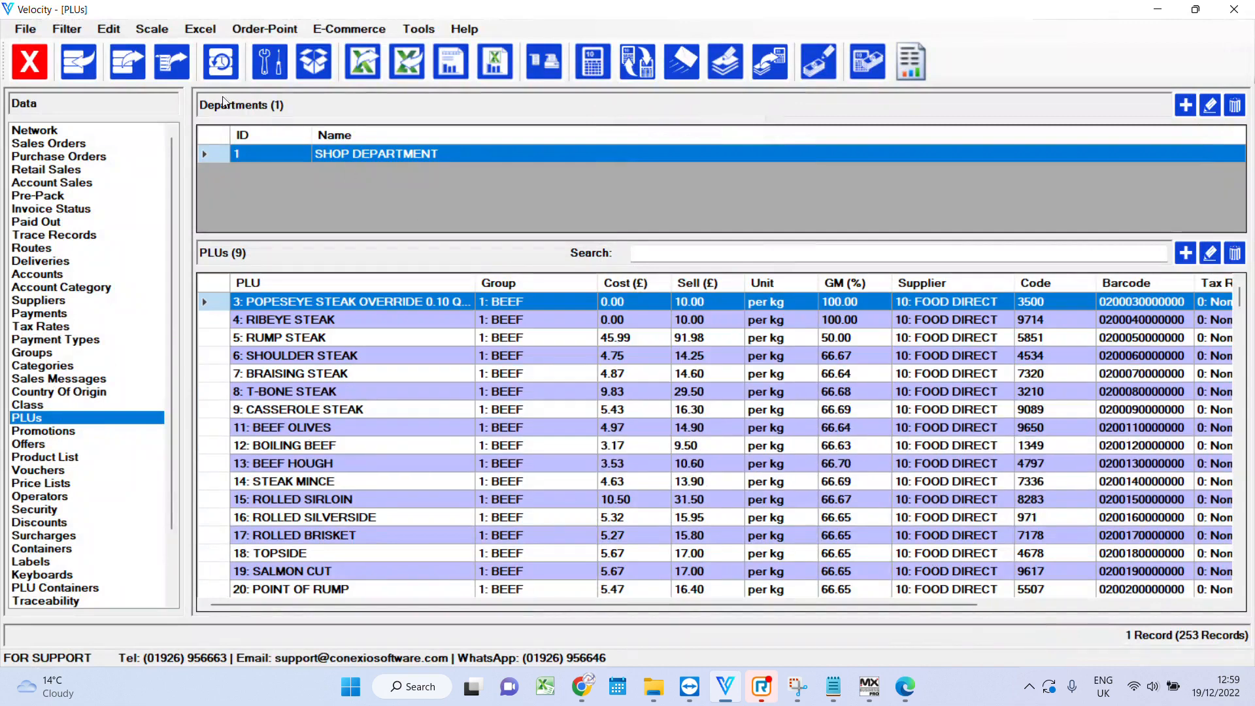